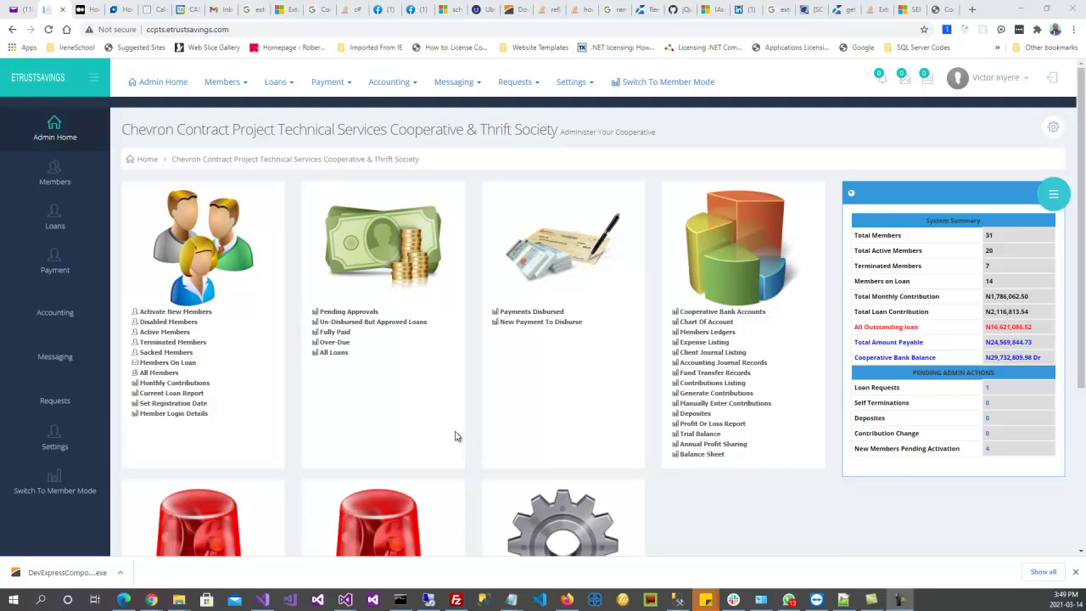
# Step: Open the manual contribution entry form and fill its row with year 2020, month Oct and the fifth listed member
pyautogui.moveTo(89, 300)
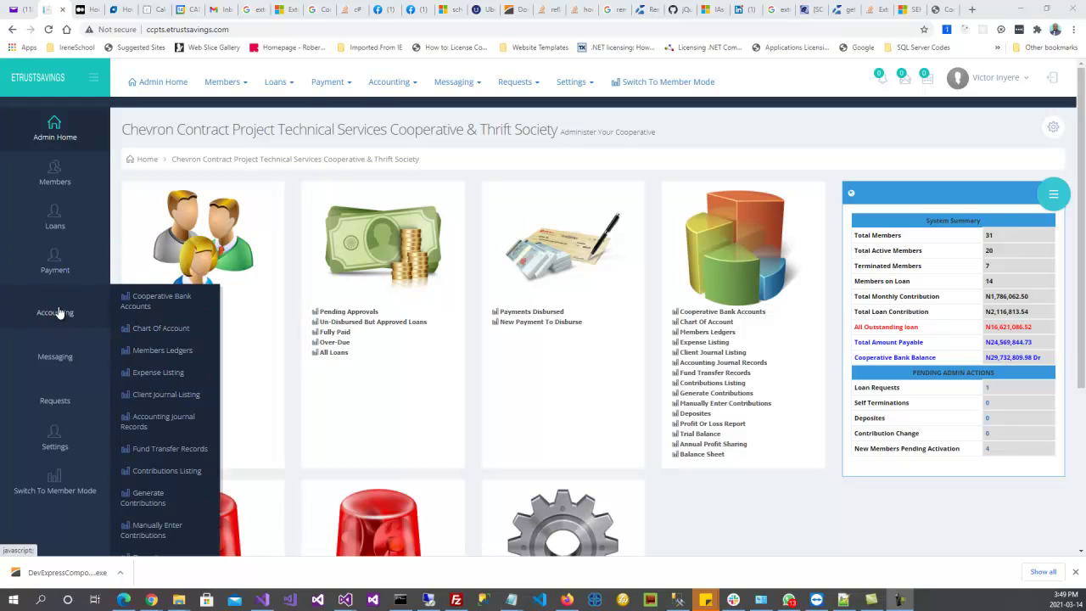
pyautogui.click(175, 531)
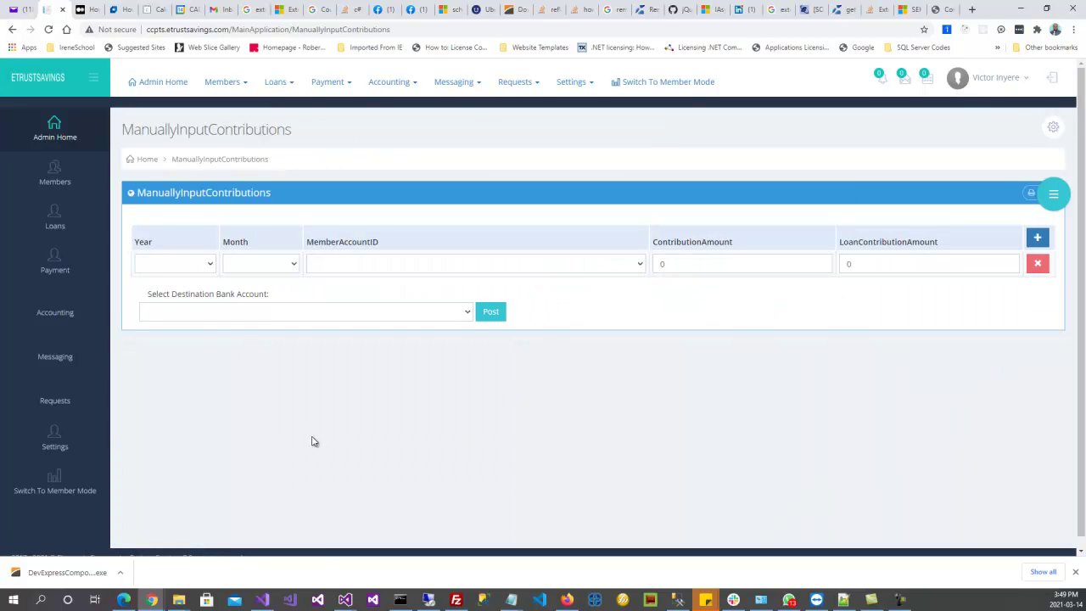
pyautogui.click(211, 268)
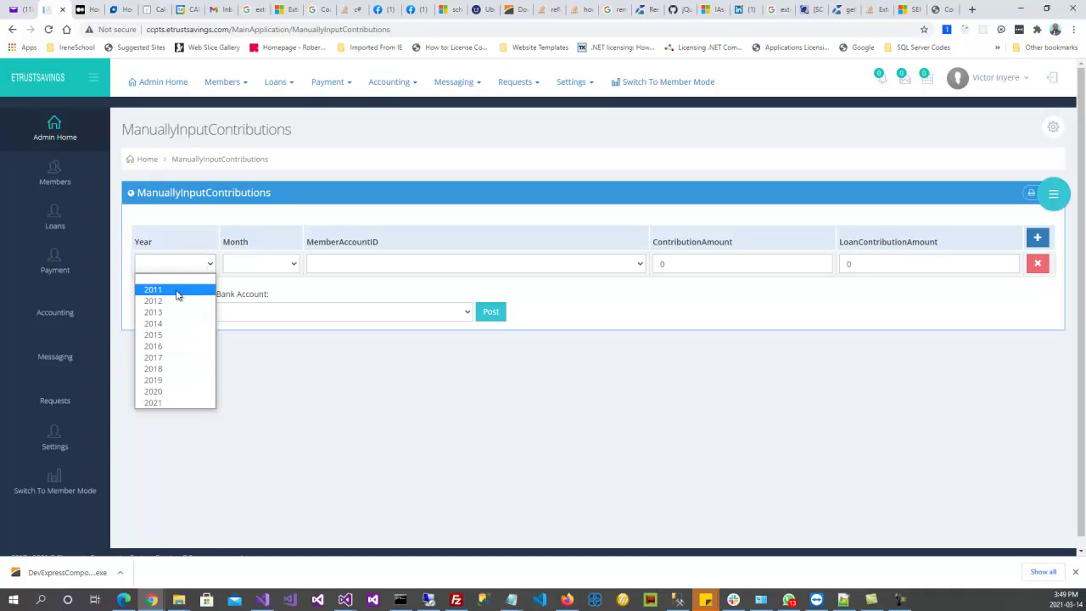
pyautogui.click(165, 391)
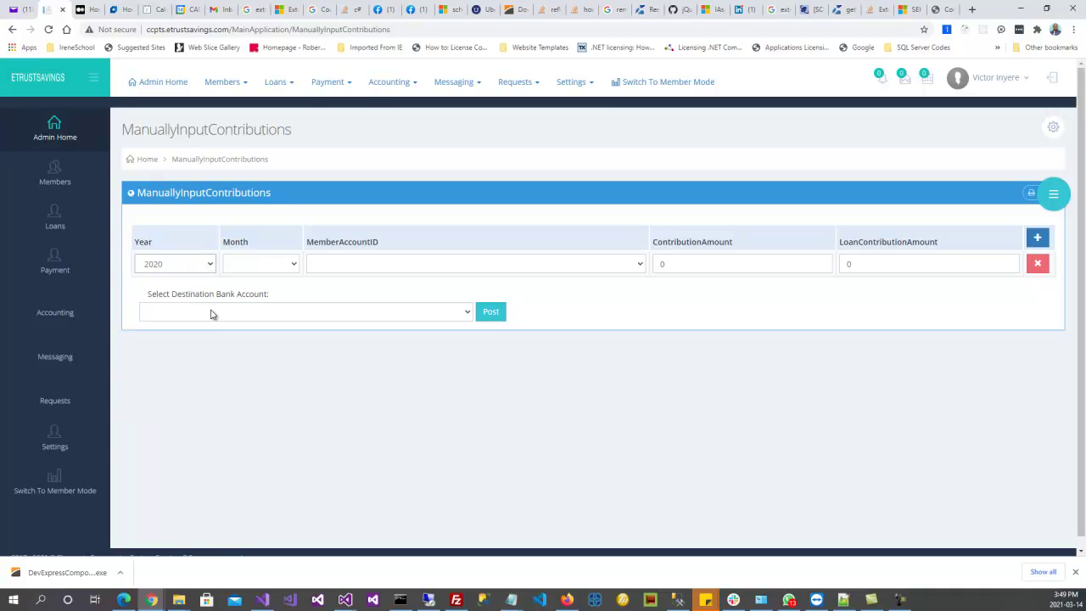
pyautogui.click(286, 265)
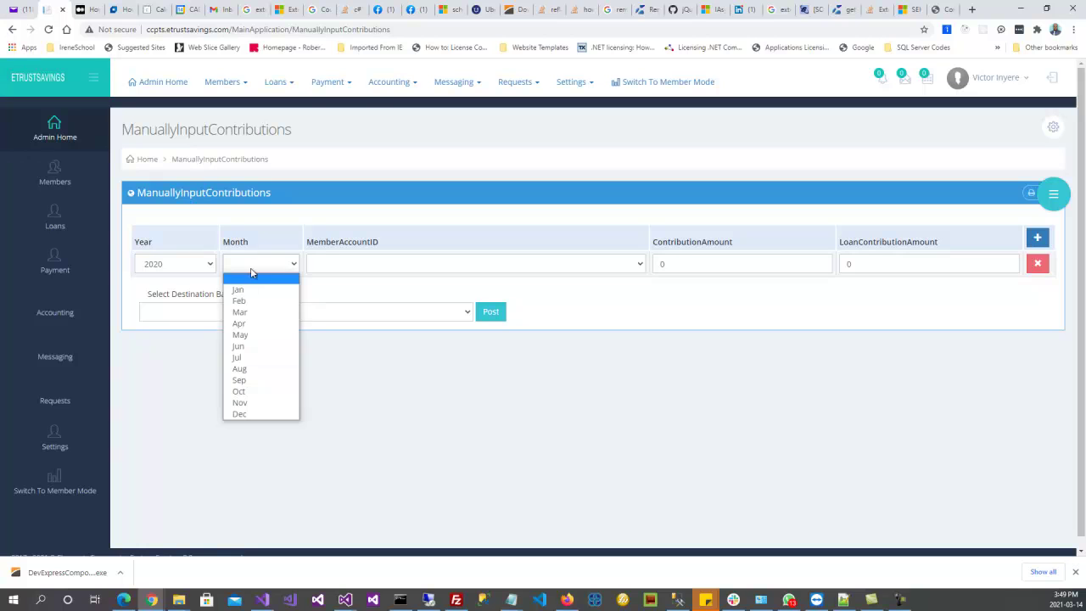
pyautogui.click(241, 391)
pyautogui.click(320, 265)
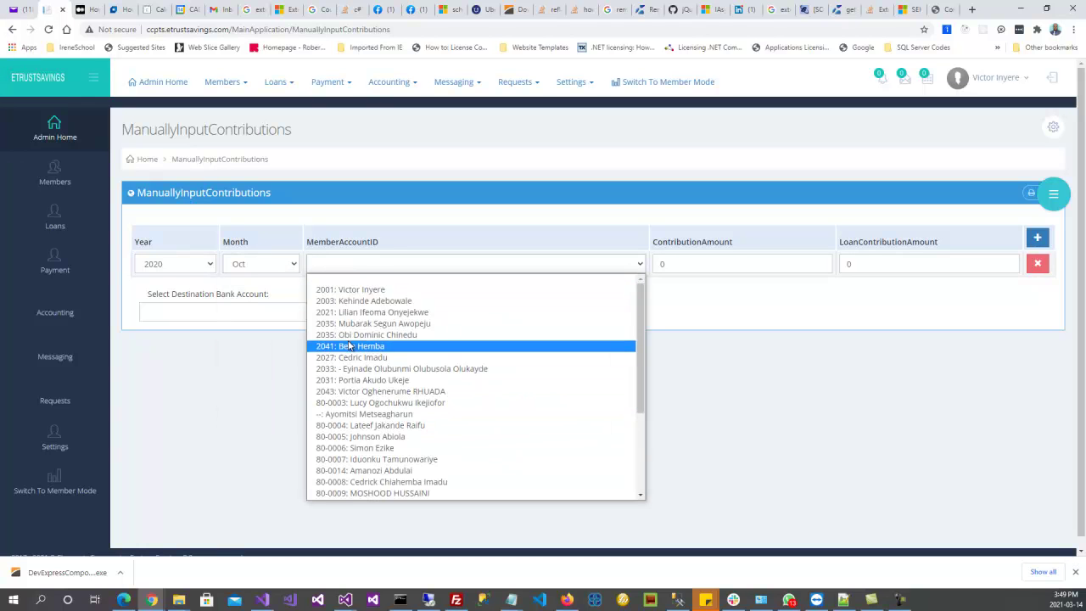
pyautogui.click(352, 336)
pyautogui.press('Tab')
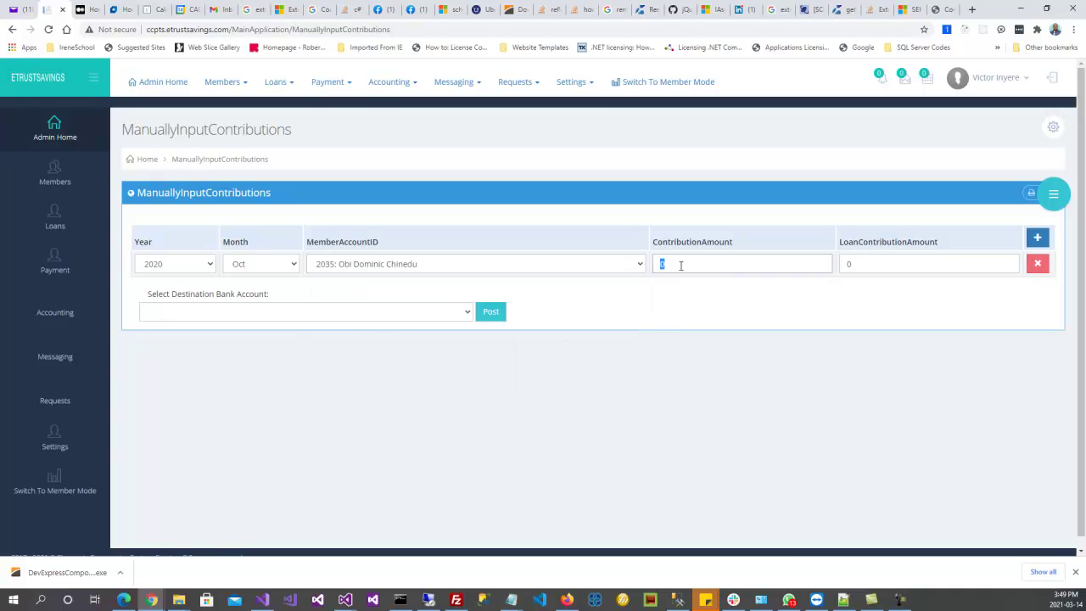
# Step: Choose the Chevron Contract Project Technical Services Coop. Soc. account as the destination bank account for the manual contribution
pyautogui.click(716, 266)
pyautogui.press('Tab')
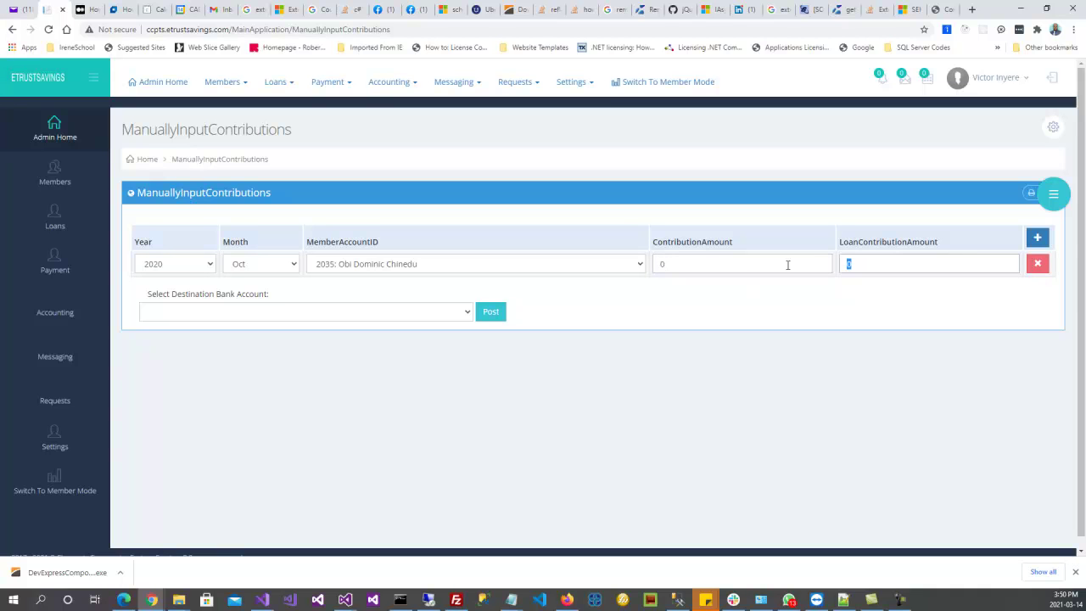
pyautogui.click(689, 264)
pyautogui.click(465, 312)
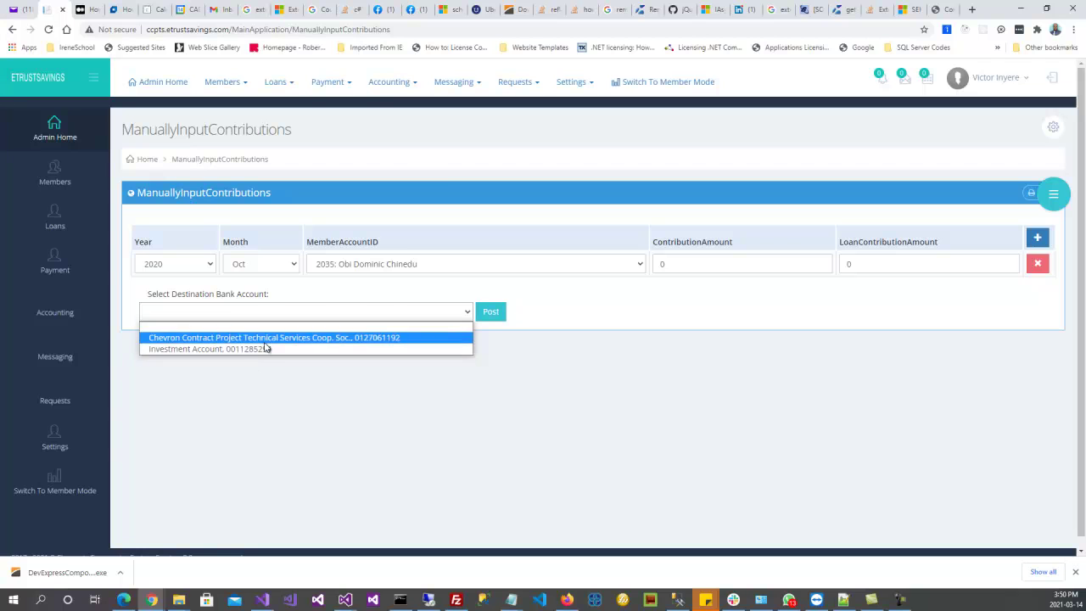
pyautogui.click(267, 340)
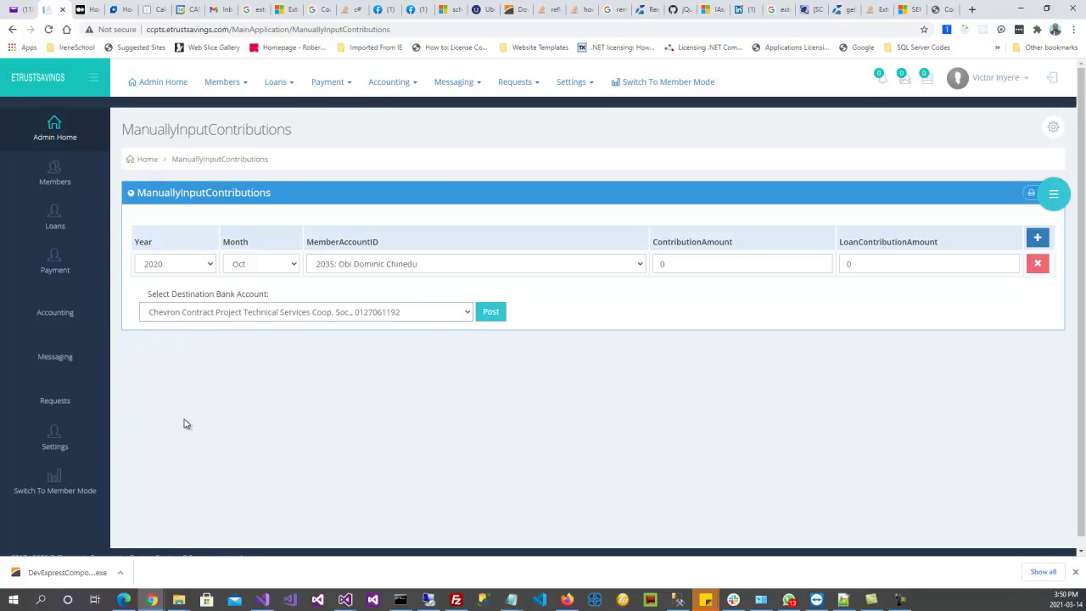
# Step: Open the Generate Contributions pay list and refresh it for February 2021 with all companies included
pyautogui.moveTo(52, 323)
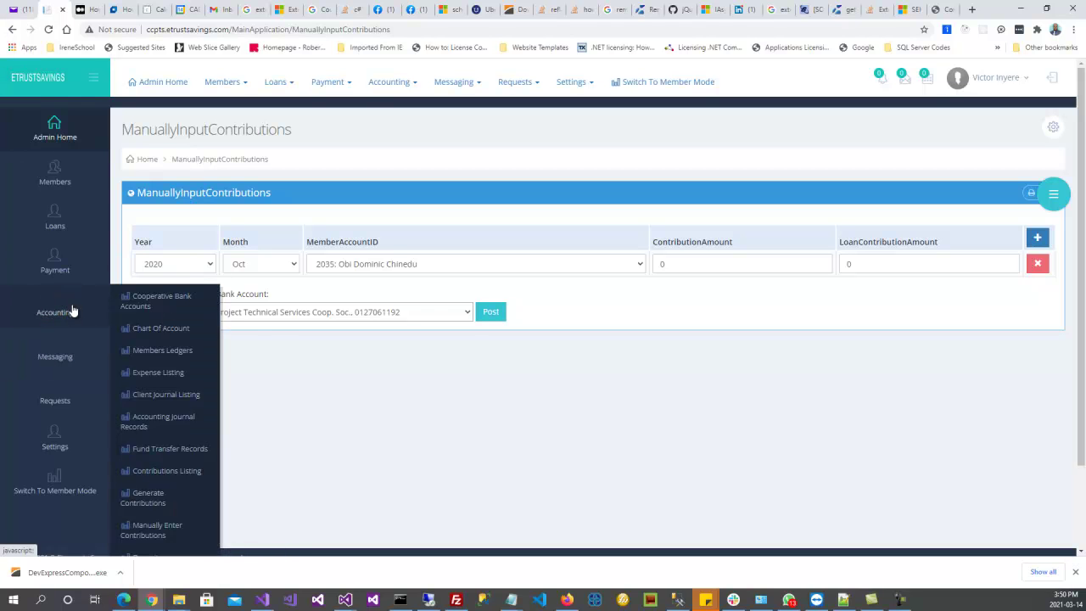
pyautogui.click(171, 501)
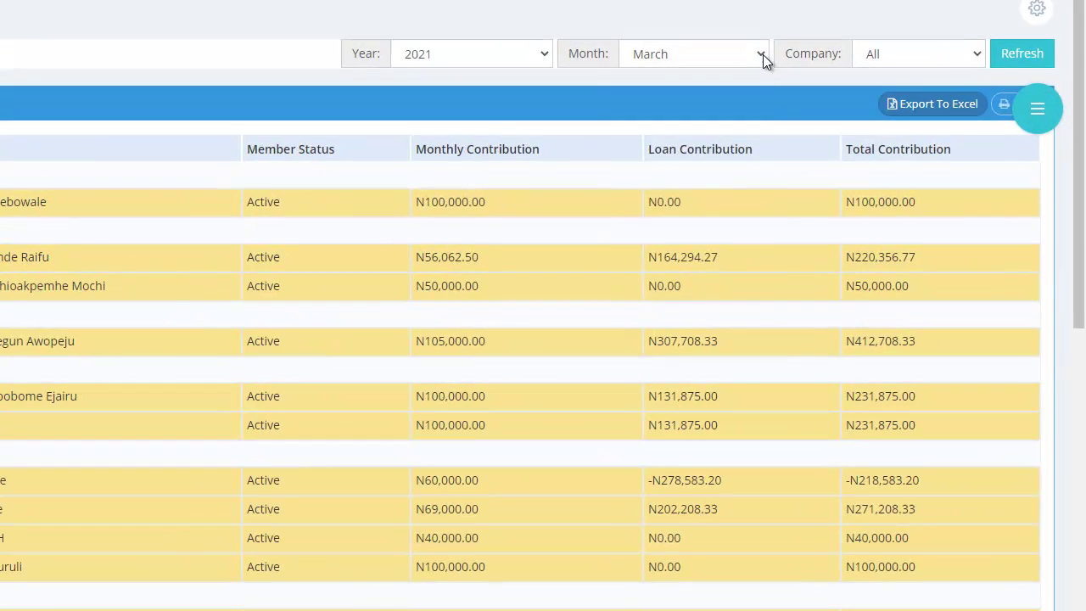
pyautogui.click(870, 158)
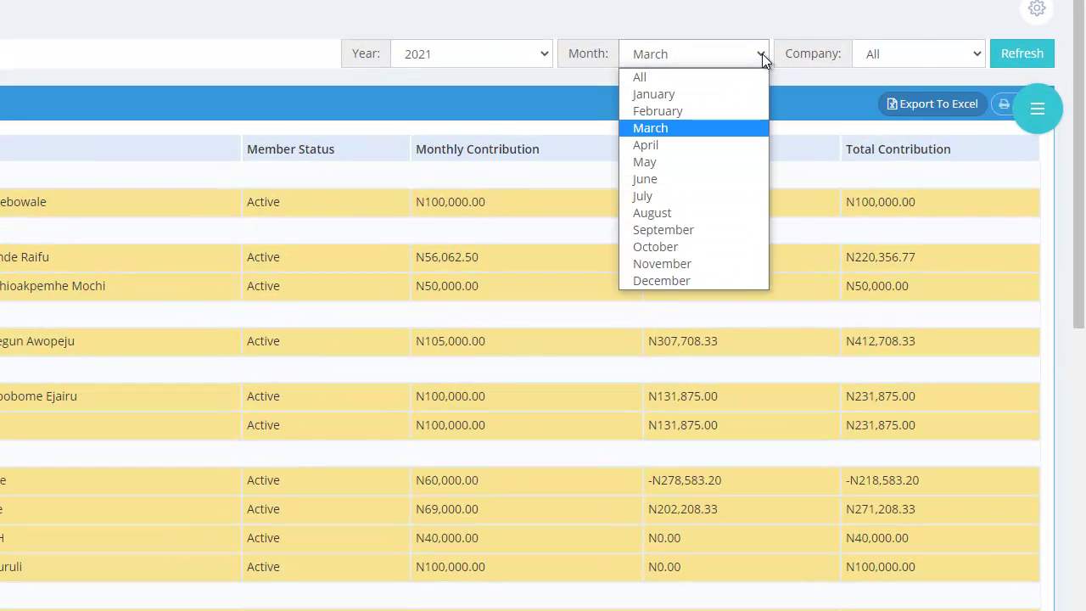
pyautogui.click(660, 49)
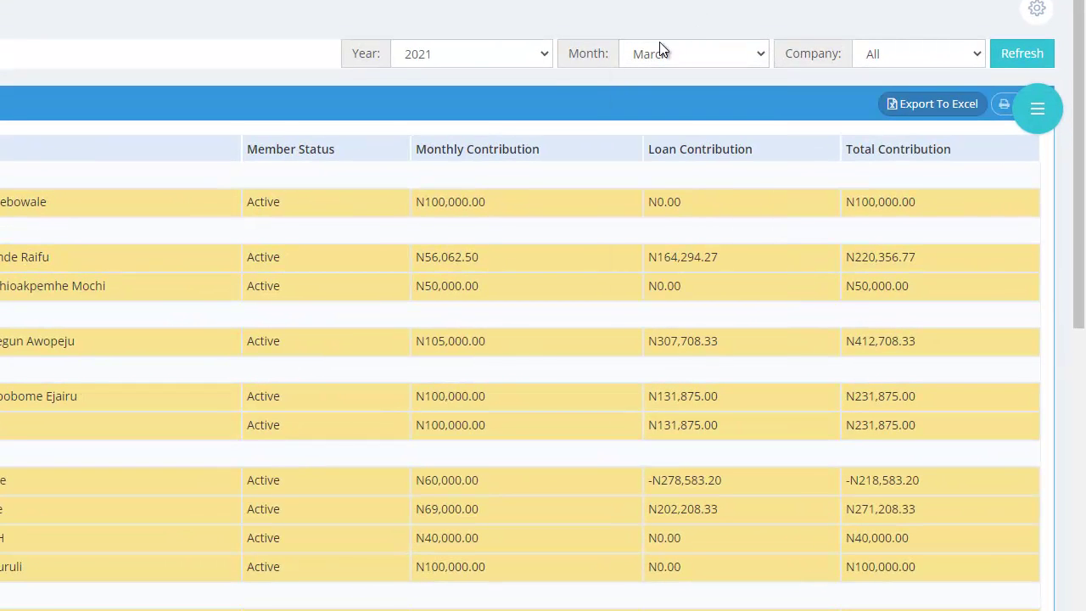
pyautogui.click(761, 54)
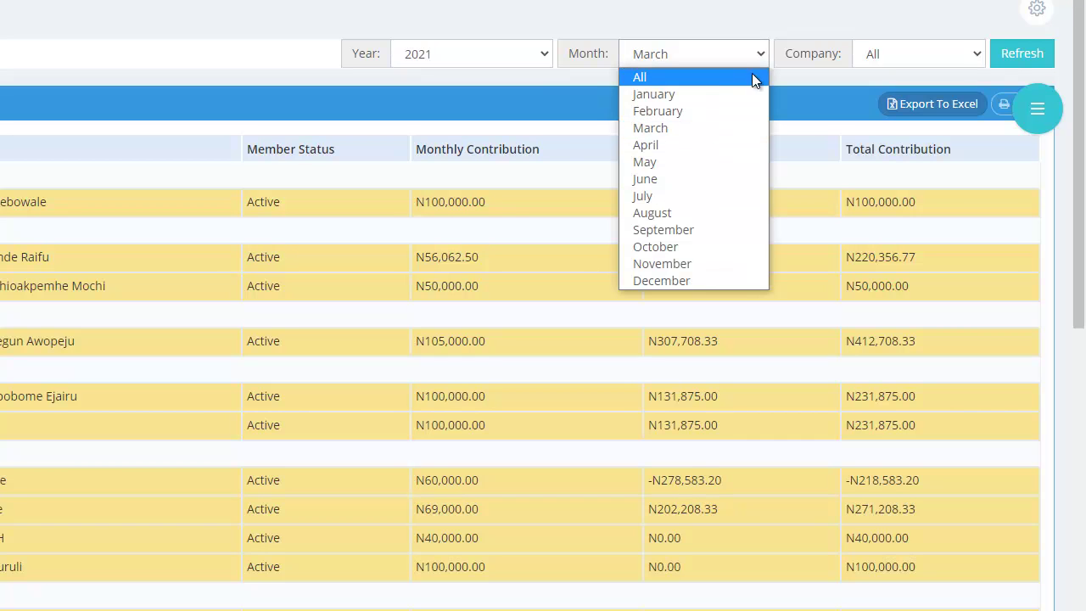
pyautogui.click(687, 111)
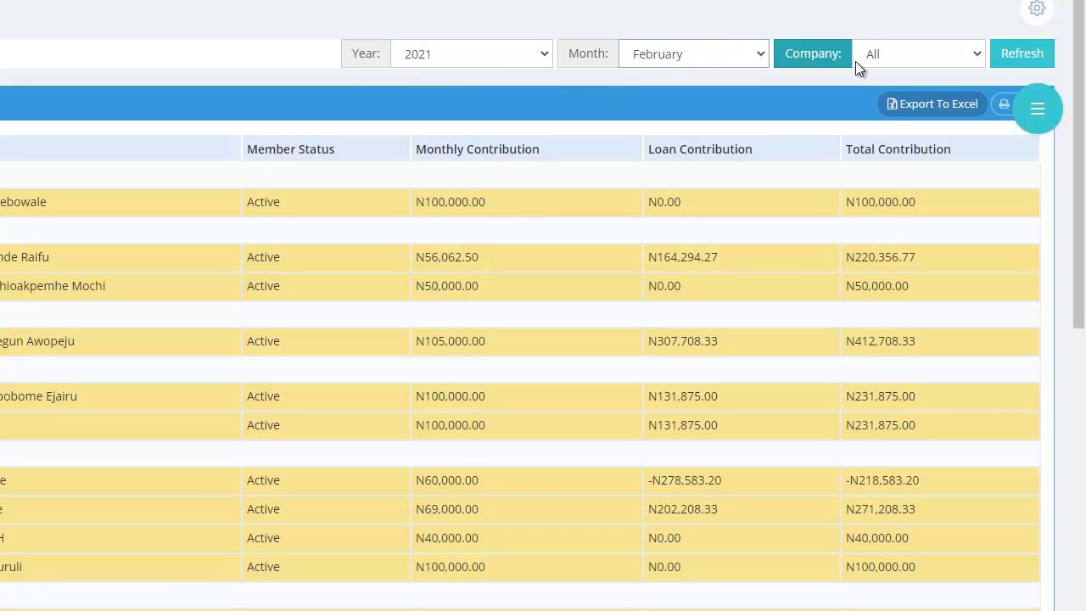
pyautogui.click(1016, 59)
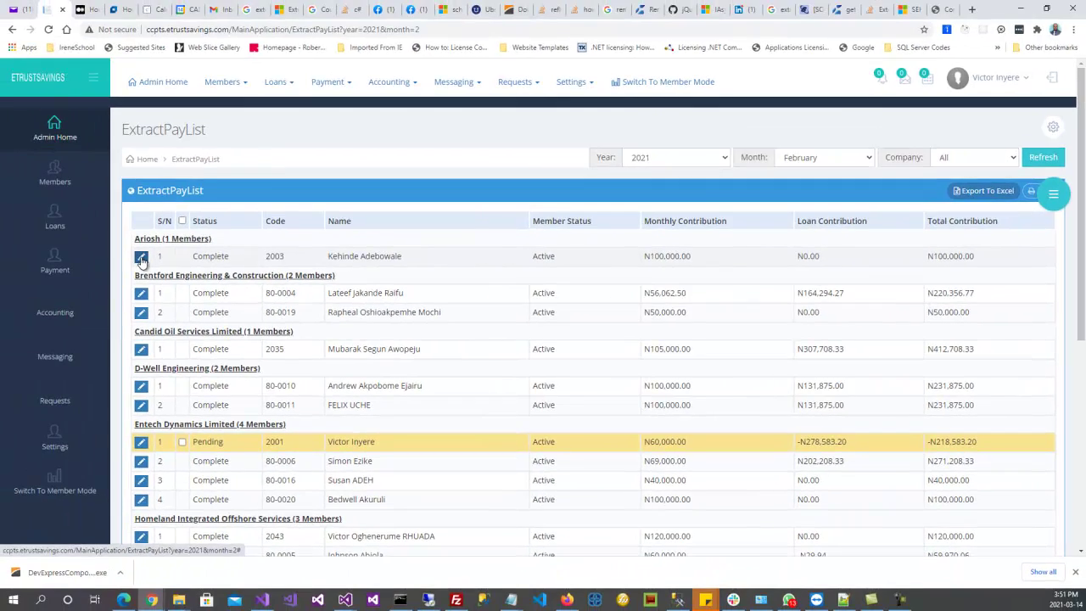
# Step: View the pay item of the member under Ariosh, close it and reload the February pay list
pyautogui.click(141, 257)
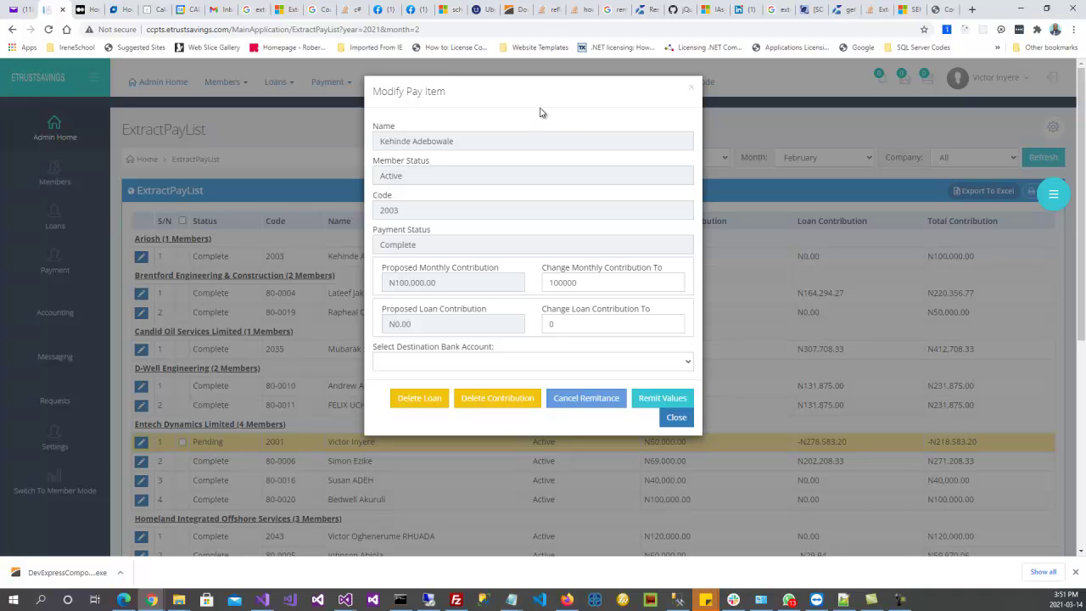
pyautogui.click(691, 91)
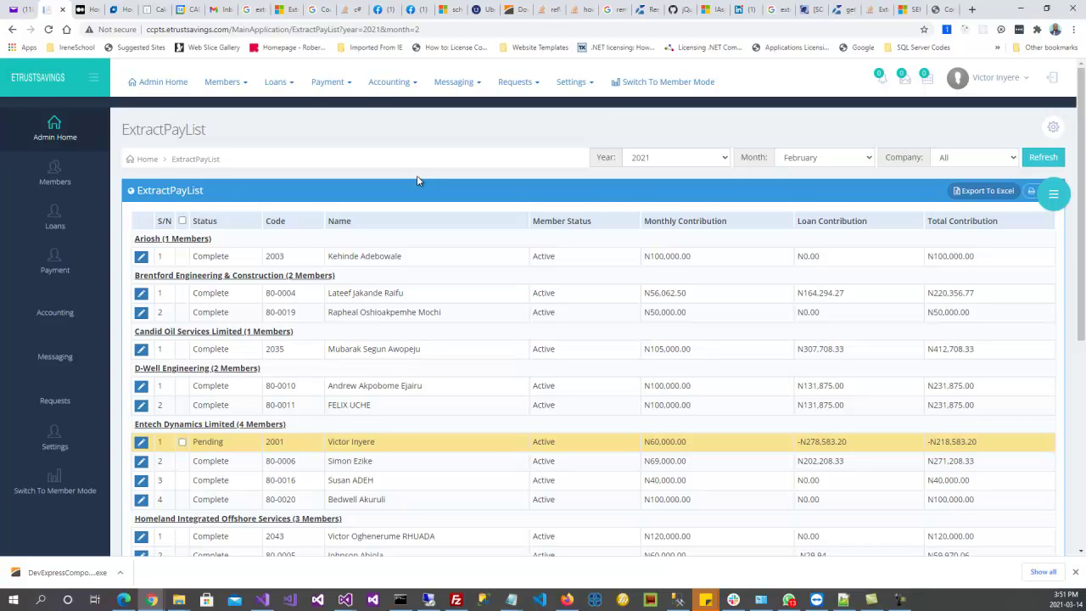
pyautogui.press('F5')
# Step: Open the Ariosh member's pay item and examine its proposed and changeable monthly and loan contribution amounts
pyautogui.click(140, 257)
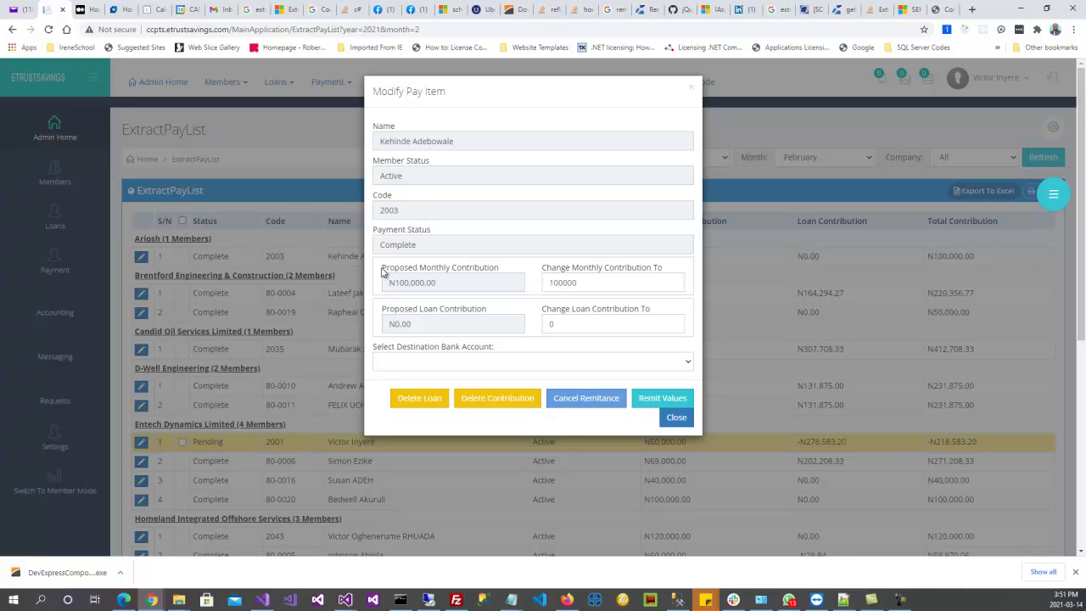
pyautogui.click(447, 281)
pyautogui.moveTo(587, 283); pyautogui.dragTo(529, 286)
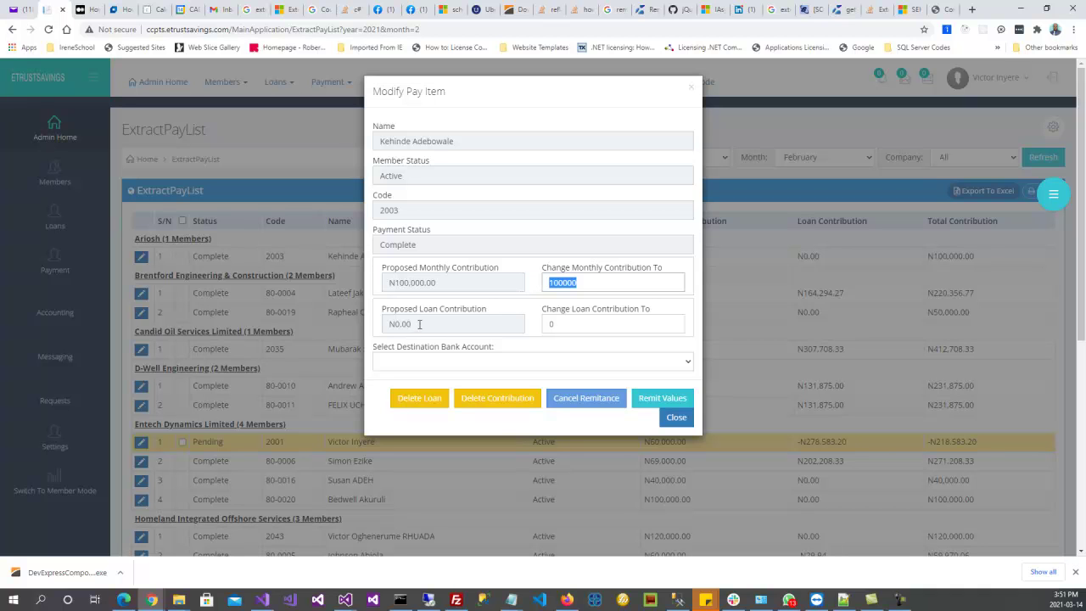
pyautogui.moveTo(419, 323); pyautogui.dragTo(381, 327)
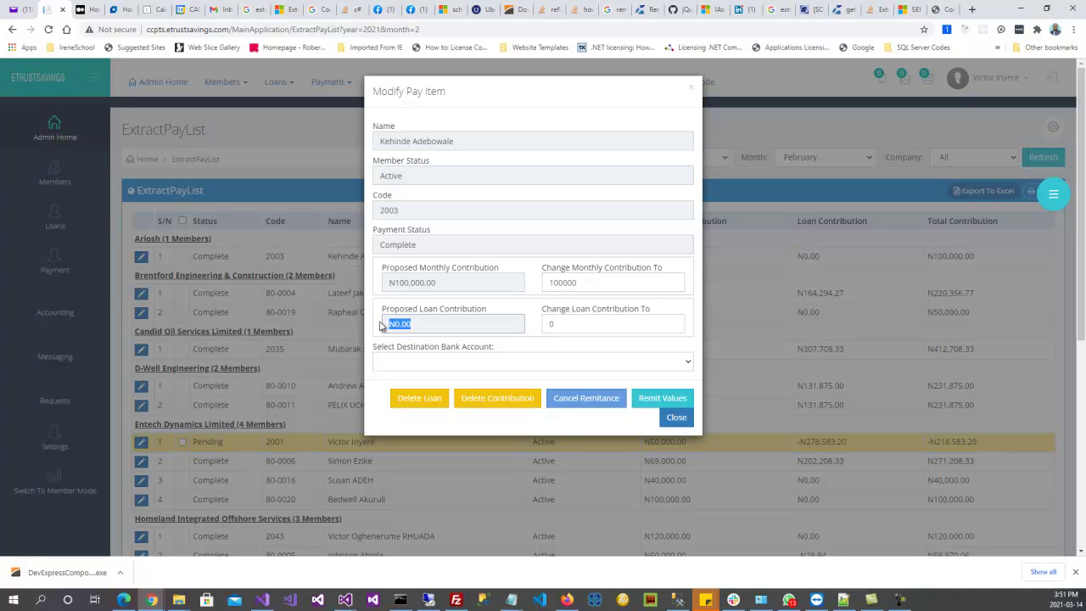
pyautogui.moveTo(567, 321); pyautogui.dragTo(505, 322)
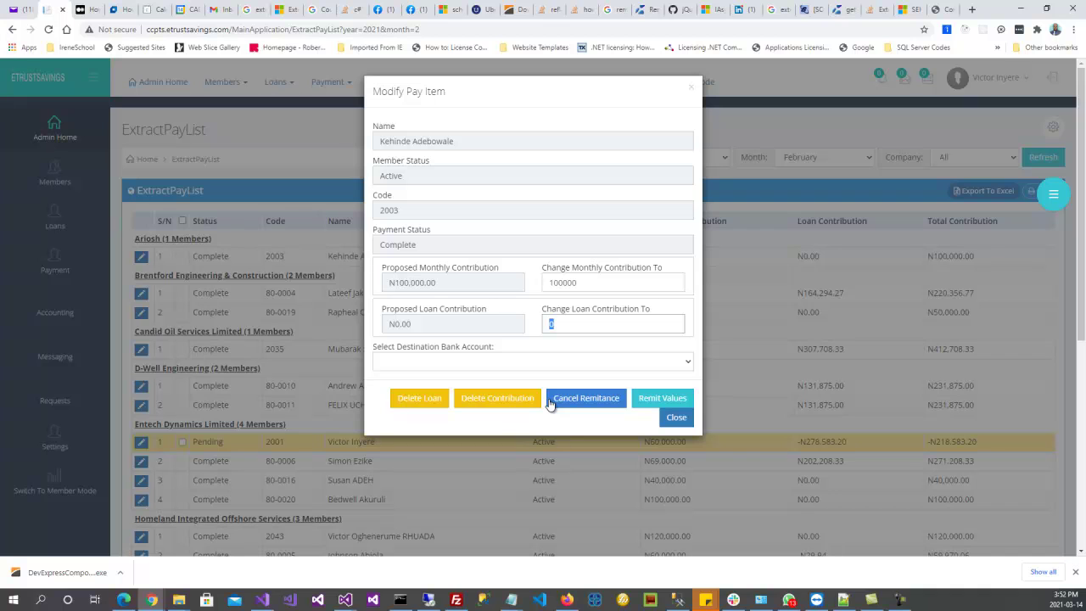
pyautogui.click(585, 324)
pyautogui.moveTo(435, 327); pyautogui.dragTo(379, 327)
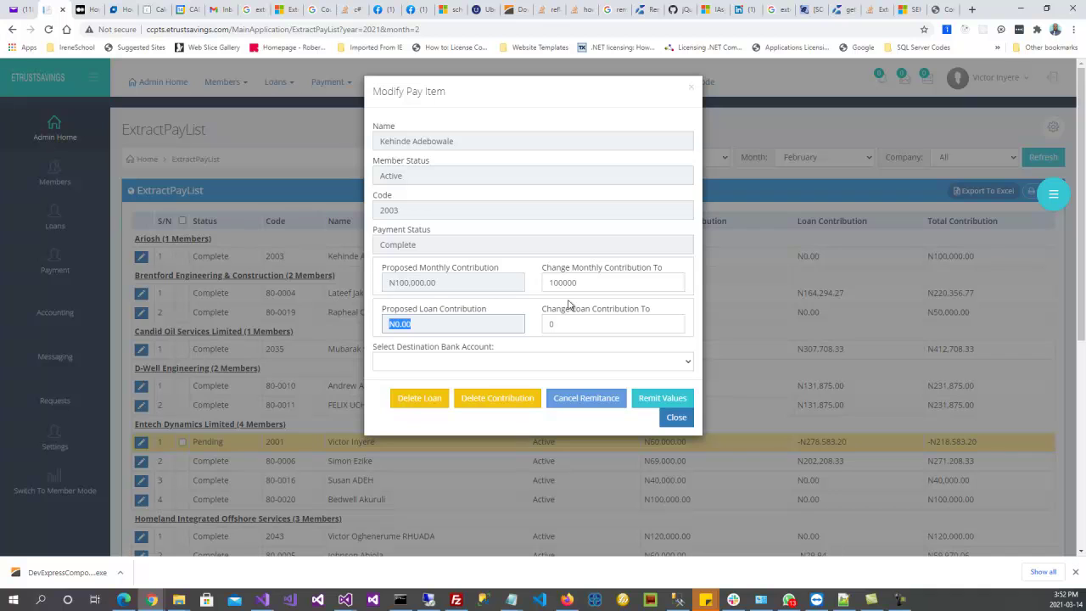
pyautogui.moveTo(591, 284); pyautogui.dragTo(537, 282)
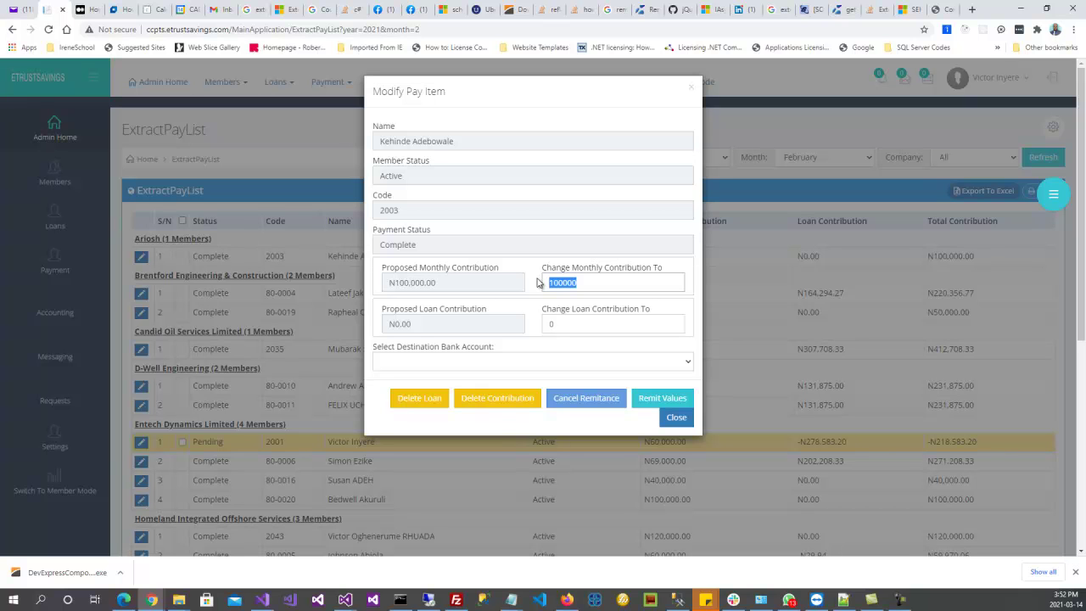
# Step: Check the destination bank account choices and try to delete the loan contribution from the Ariosh member's pay item
pyautogui.click(527, 365)
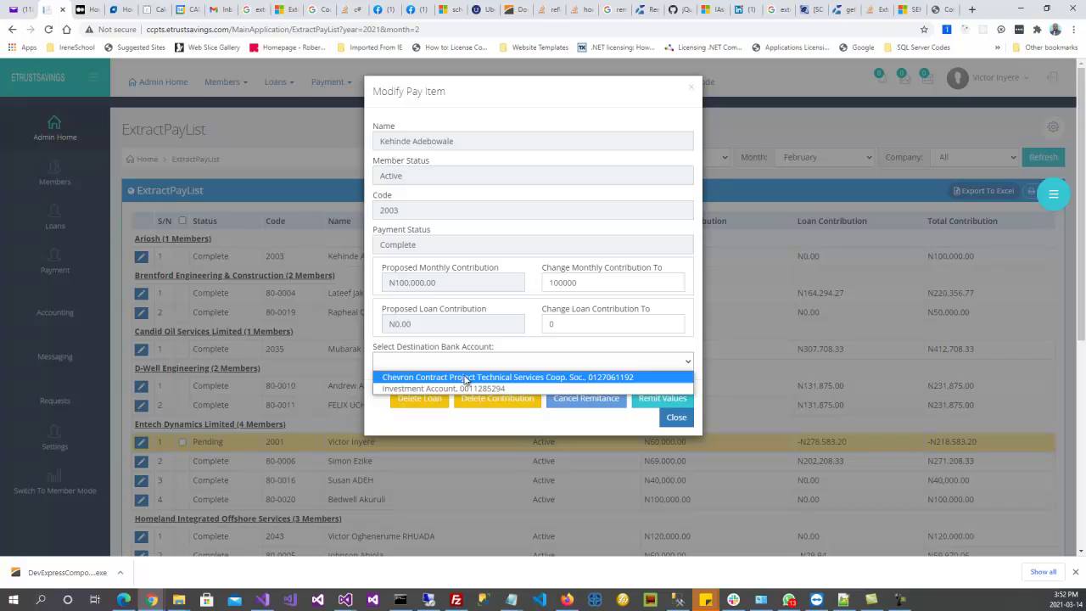
pyautogui.click(487, 366)
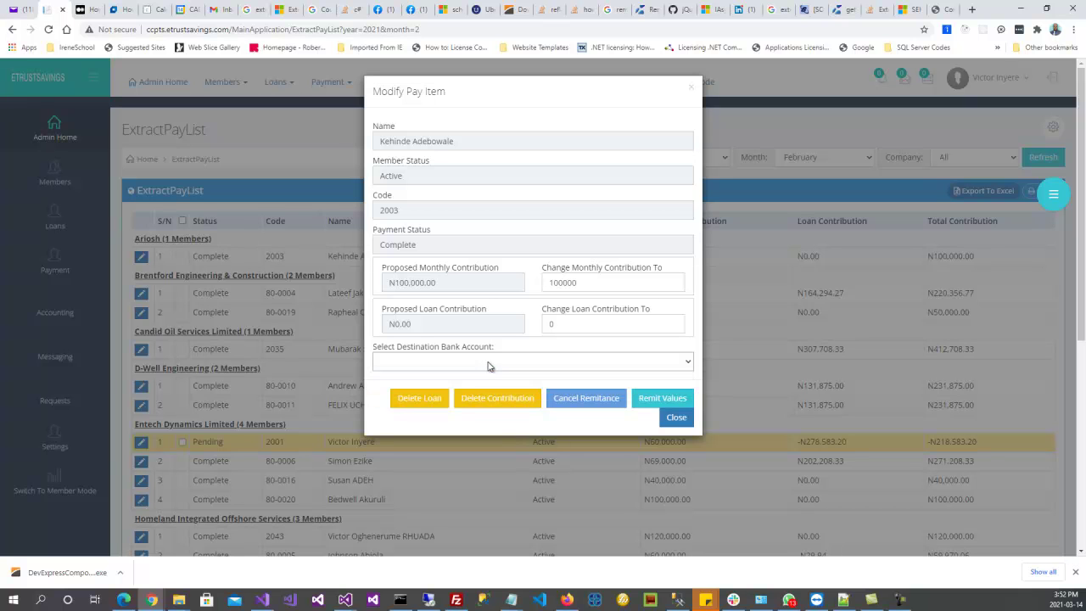
pyautogui.click(424, 415)
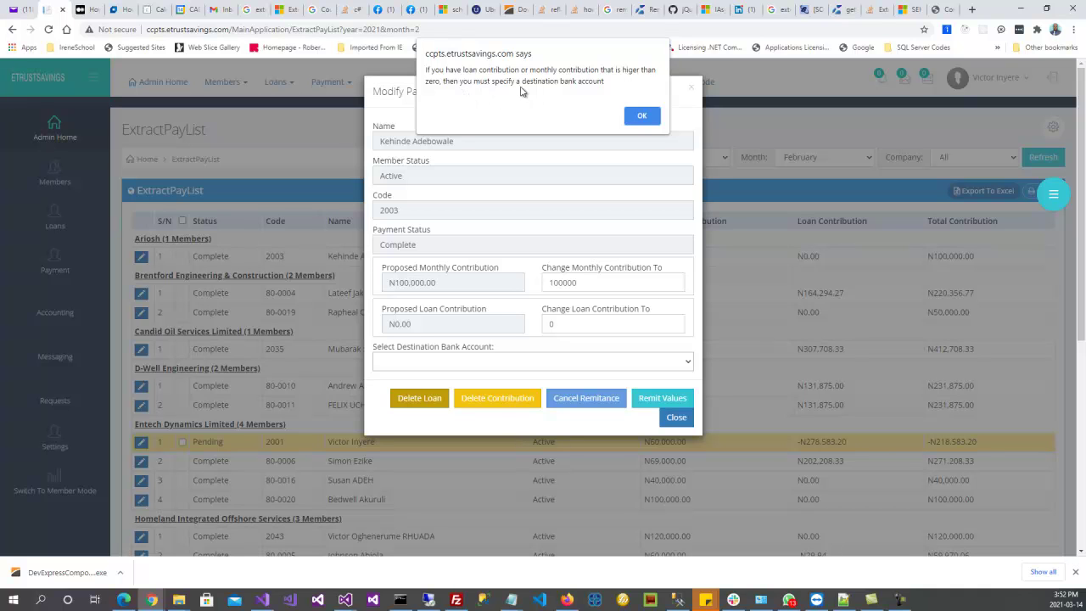
pyautogui.click(642, 116)
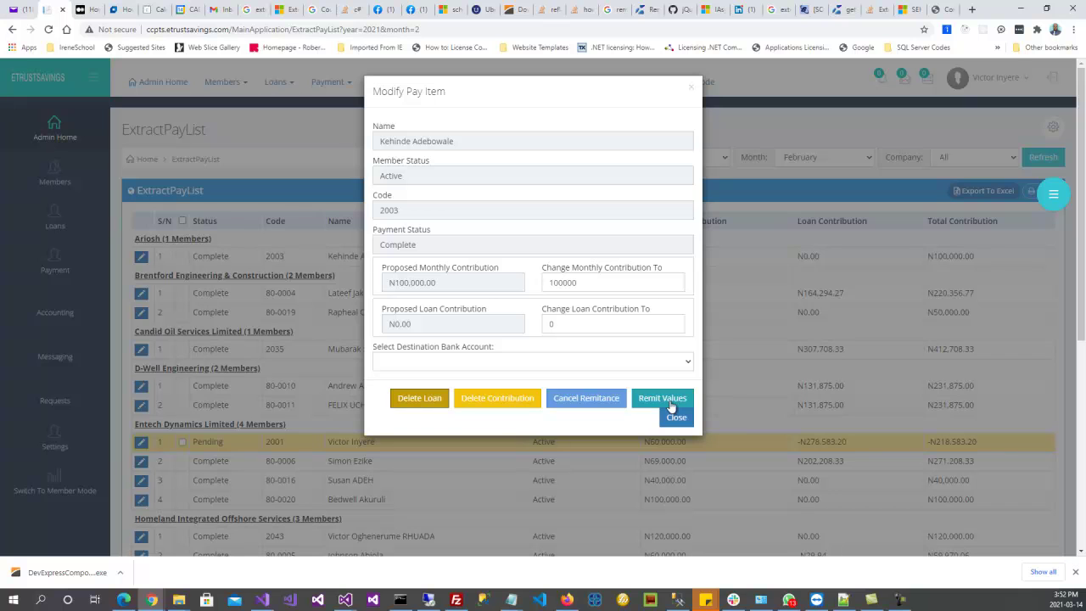
# Step: Review the destination bank accounts offered for remitting the contribution, and close the pay item without choosing one
pyautogui.click(687, 364)
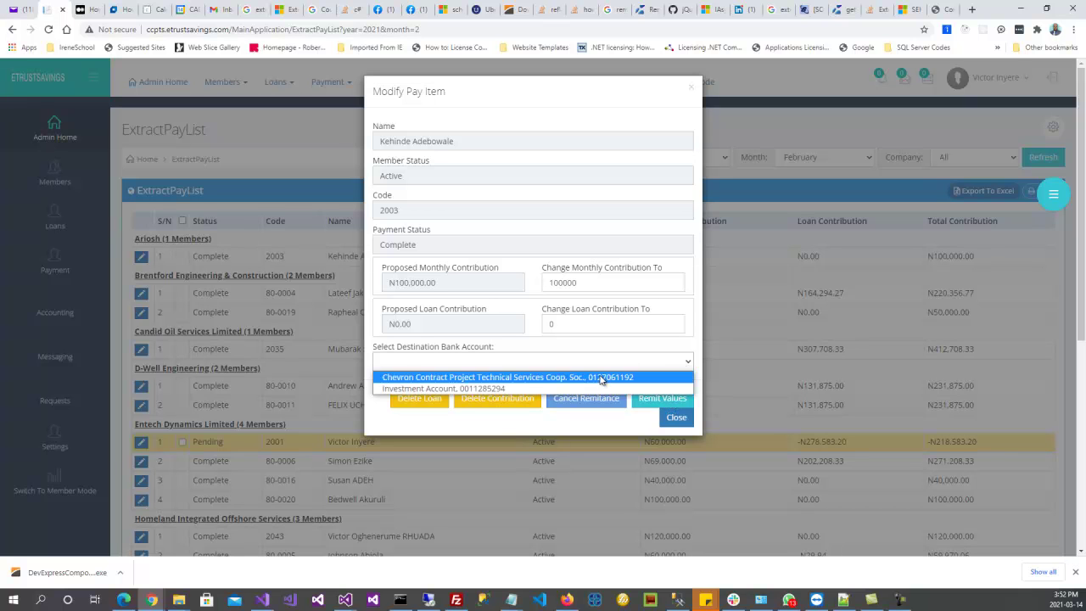
pyautogui.click(628, 363)
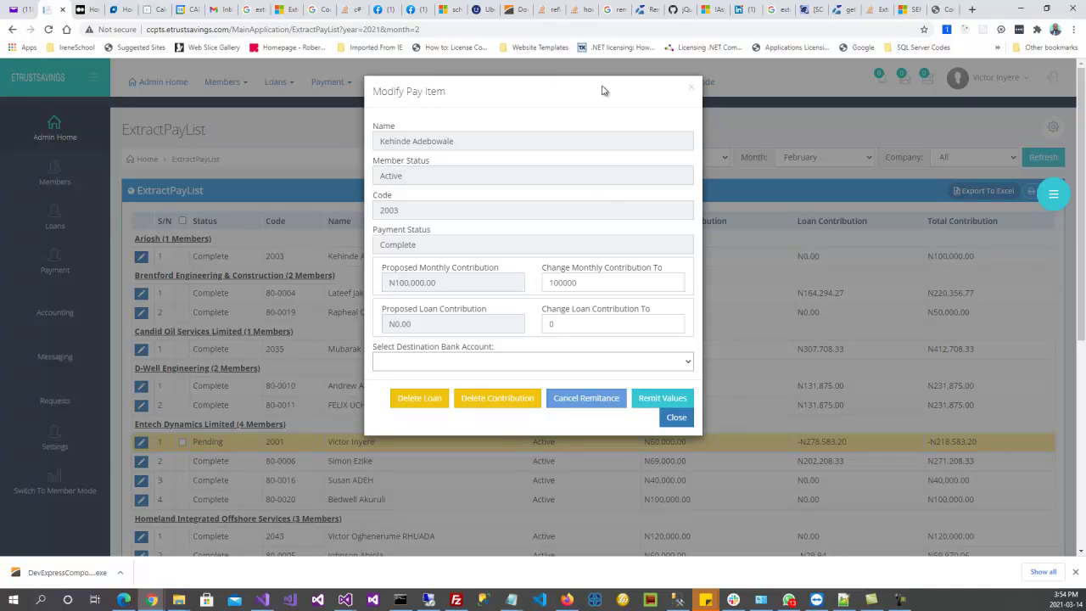
pyautogui.click(676, 419)
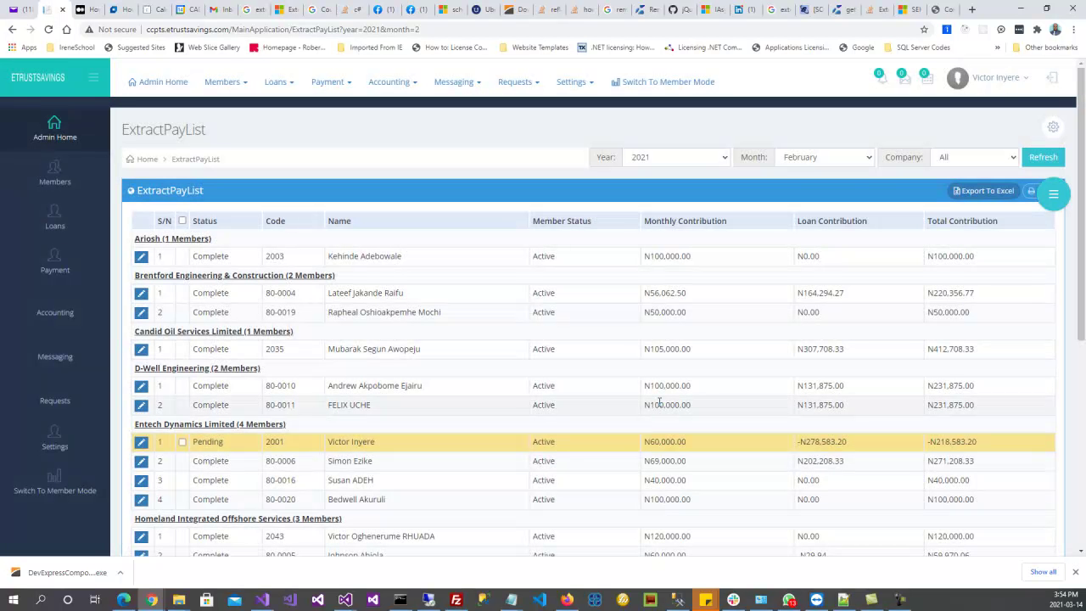